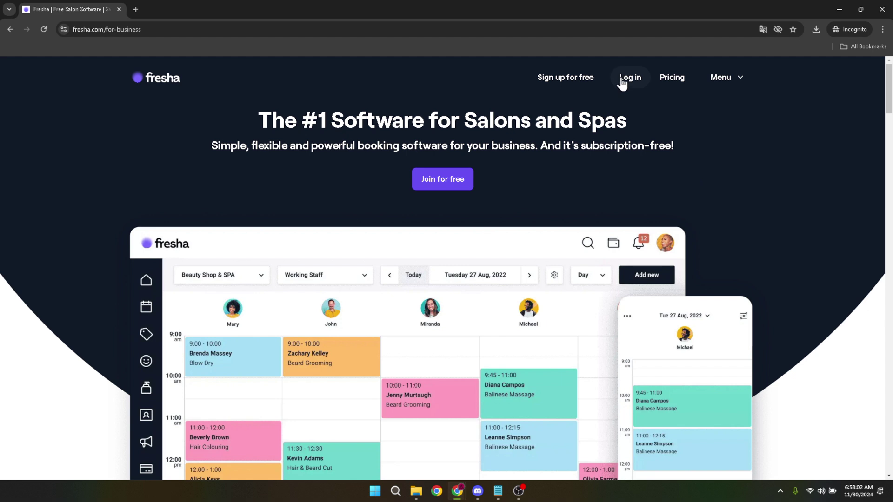
- Open Fresha's Sign up/log in page and choose the For business option
{"action": "left_click", "coordinate": [584, 28]}
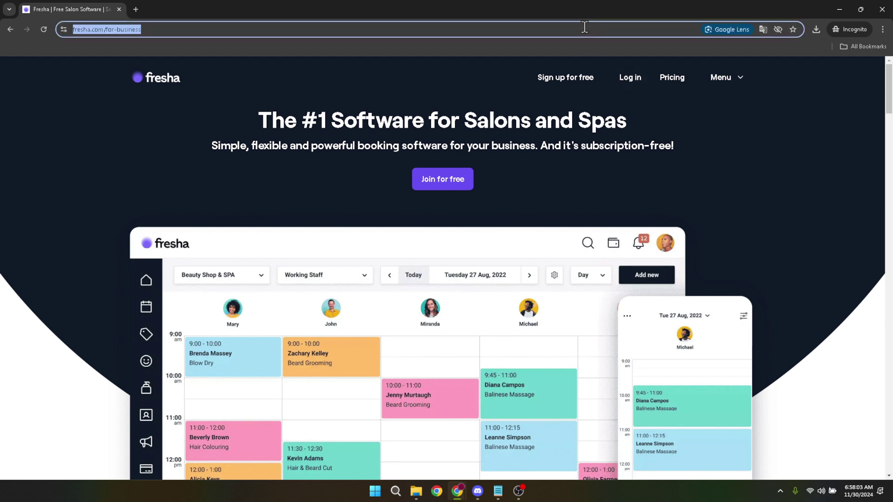
{"action": "left_click", "coordinate": [585, 29]}
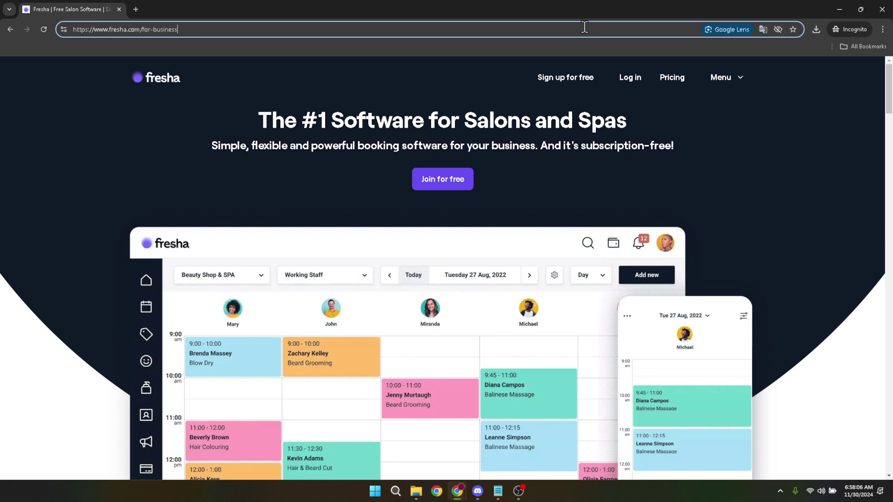
{"action": "left_click", "coordinate": [742, 147]}
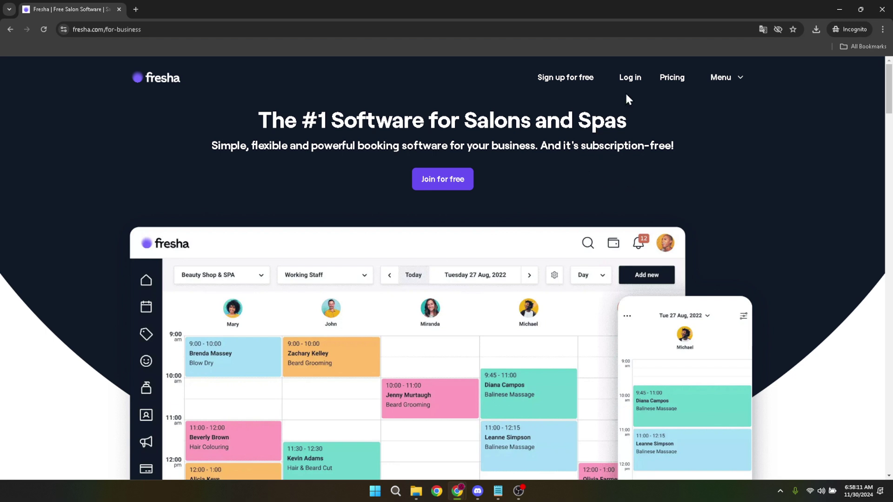
{"action": "left_click", "coordinate": [630, 78]}
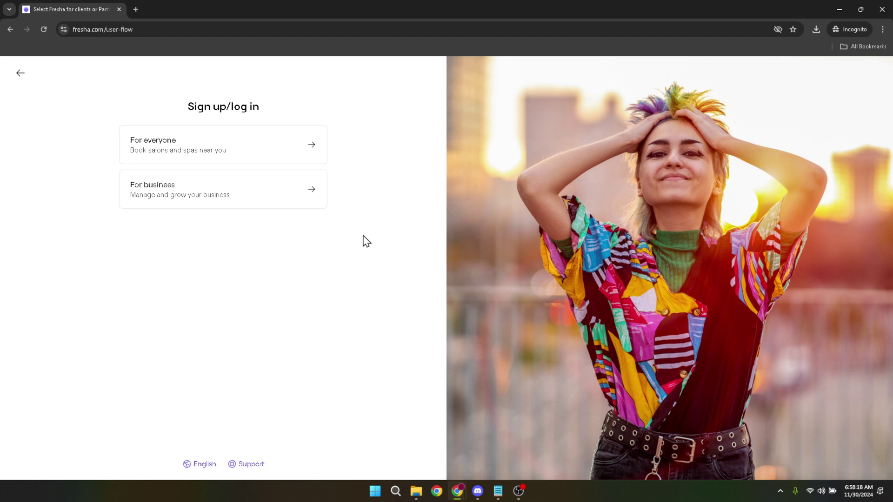
{"action": "left_click", "coordinate": [161, 188]}
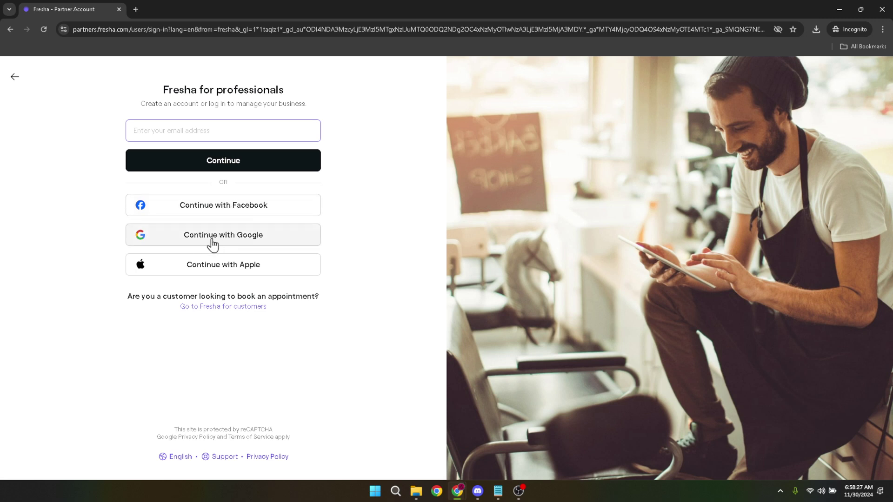
- Sign in with Google using the business account to reach the Sat 30 Nov calendar
{"action": "left_click", "coordinate": [212, 243]}
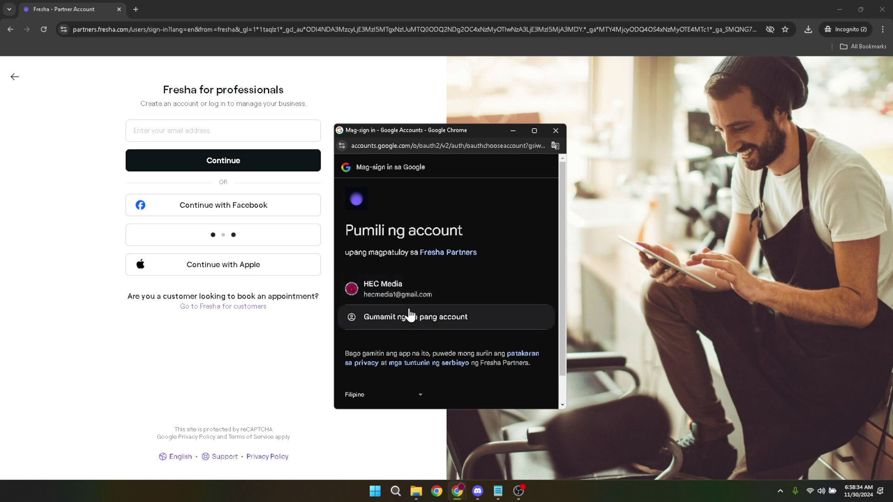
{"action": "left_click", "coordinate": [395, 285]}
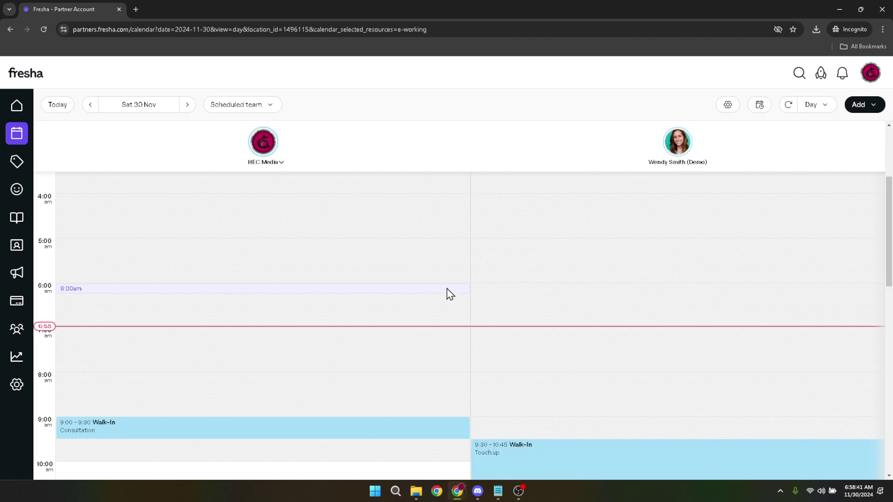
- Go via Home to Online Booking, showing HEC Media's Marketplace profile
{"action": "left_click", "coordinate": [17, 106]}
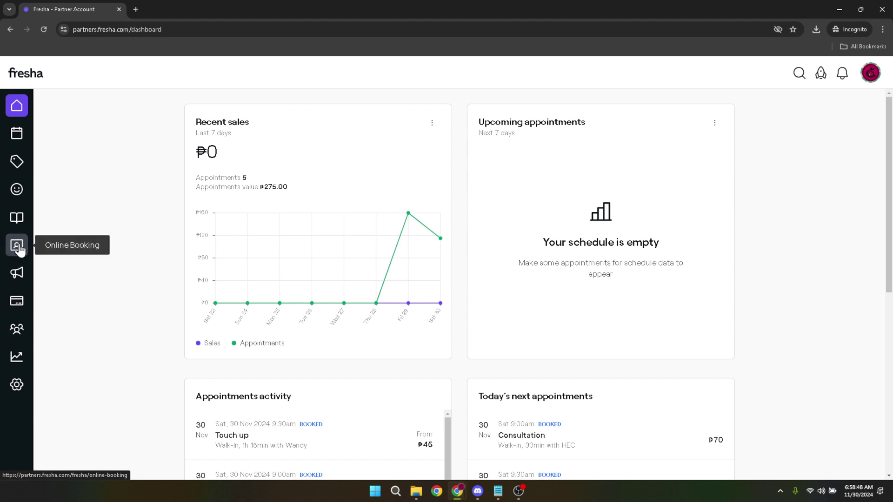
{"action": "left_click", "coordinate": [19, 248]}
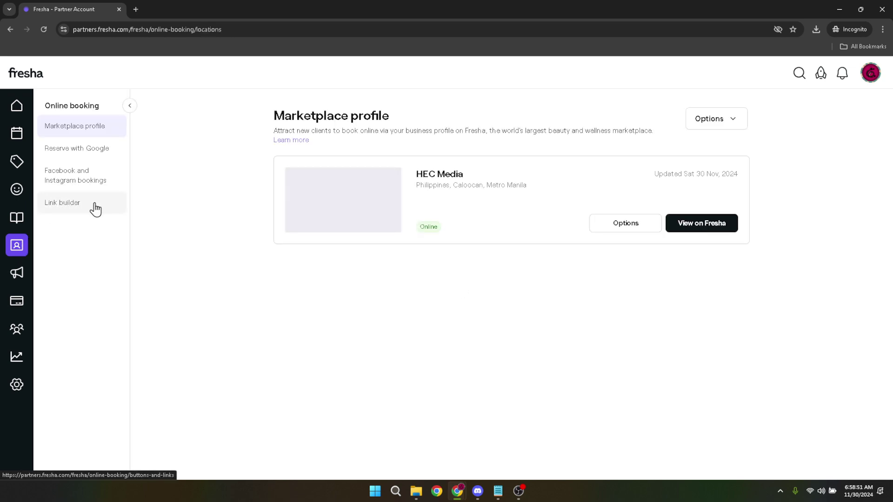
- Open Link builder and start a new Link to services booking link
{"action": "left_click", "coordinate": [68, 204]}
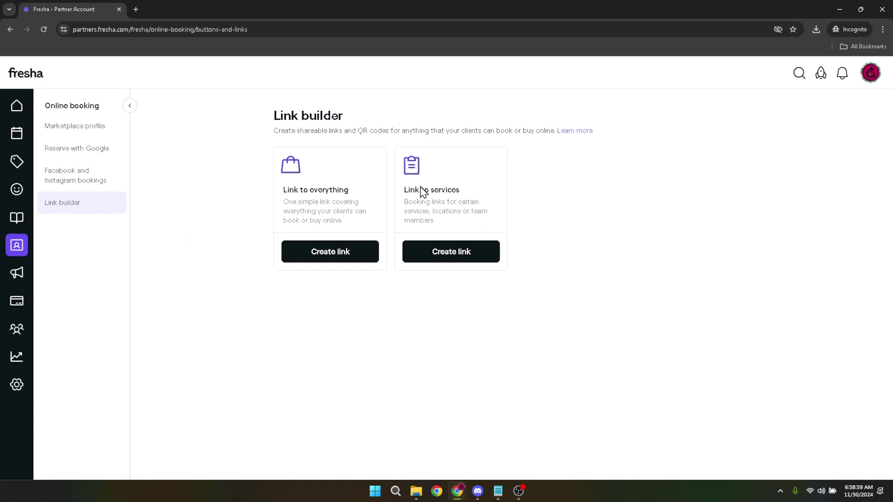
{"action": "left_click_drag", "start_coordinate": [404, 190], "coordinate": [461, 190]}
{"action": "left_click", "coordinate": [450, 253]}
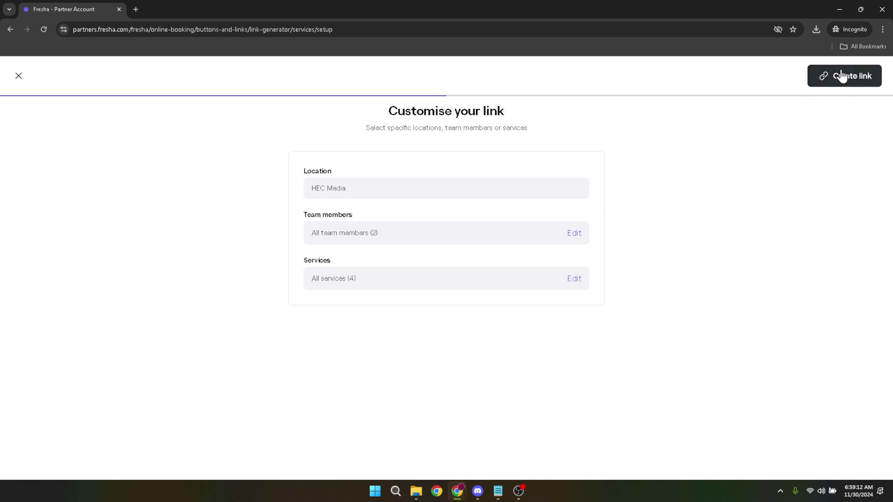
- Create the HEC Media link for all services with any team member and copy its URL
{"action": "left_click", "coordinate": [864, 78]}
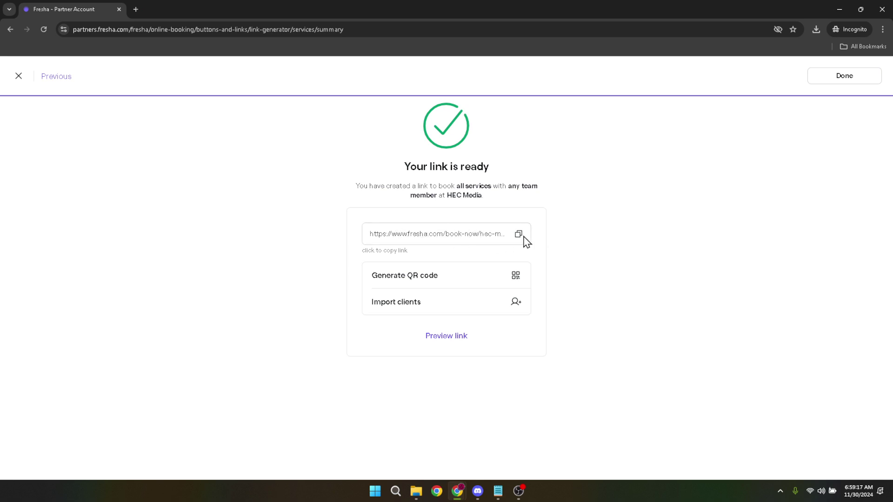
{"action": "left_click", "coordinate": [517, 235]}
{"action": "left_click", "coordinate": [518, 235]}
{"action": "left_click", "coordinate": [519, 238]}
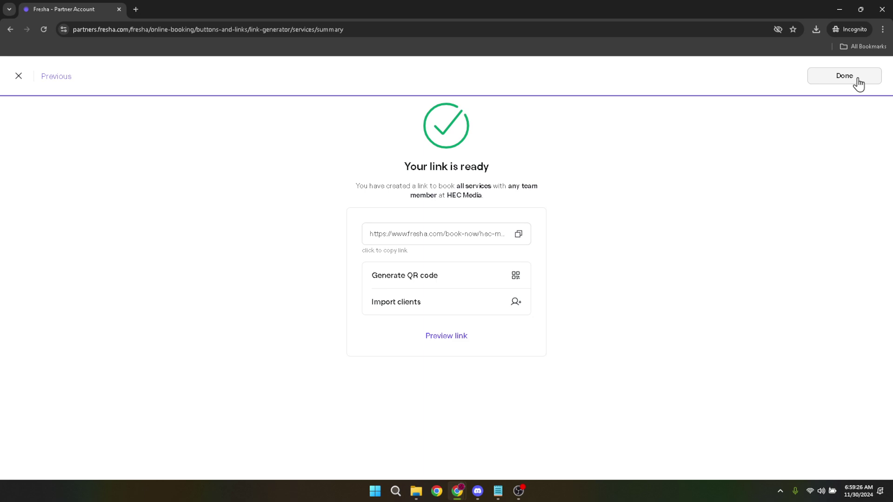
- Close the link summary with Done, returning to the Link builder page
{"action": "left_click", "coordinate": [859, 83]}
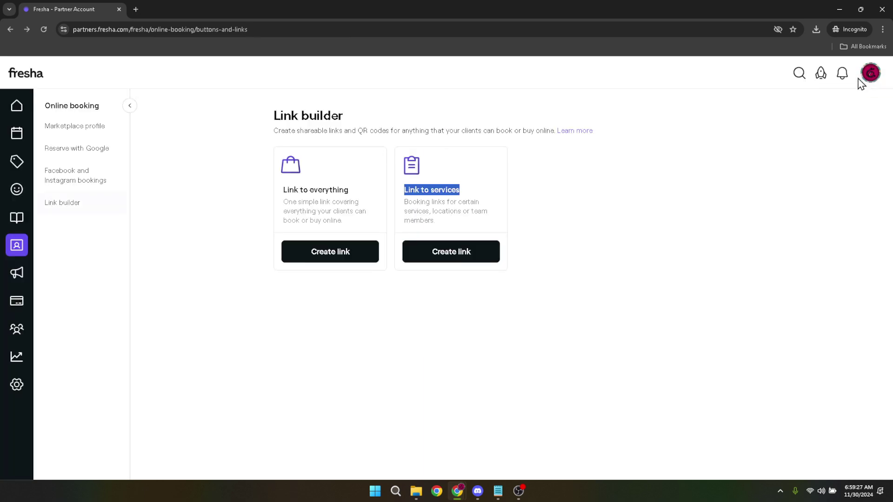
{"action": "left_click", "coordinate": [621, 248]}
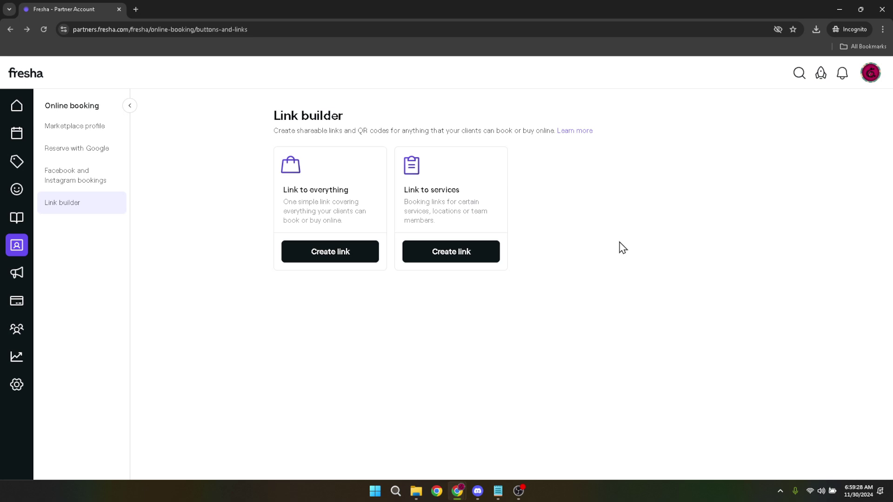